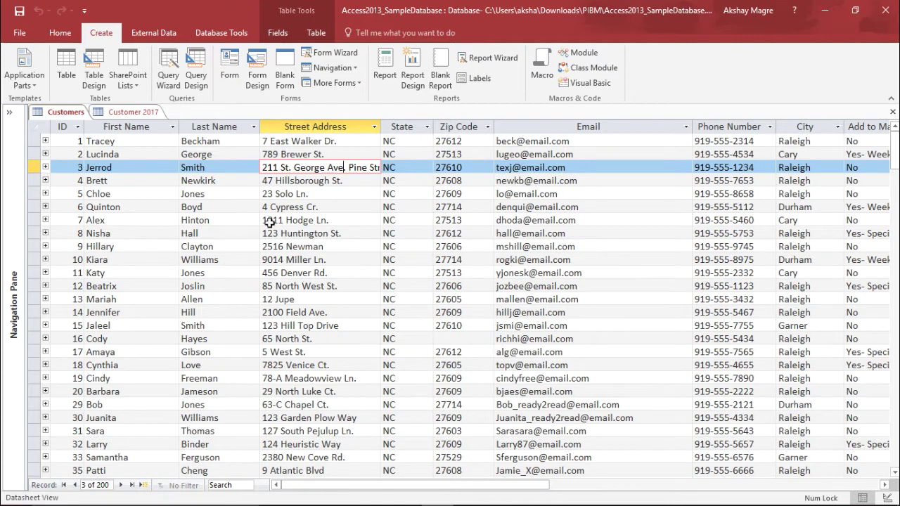
{"action": "left_click", "coordinate": [377, 298]}
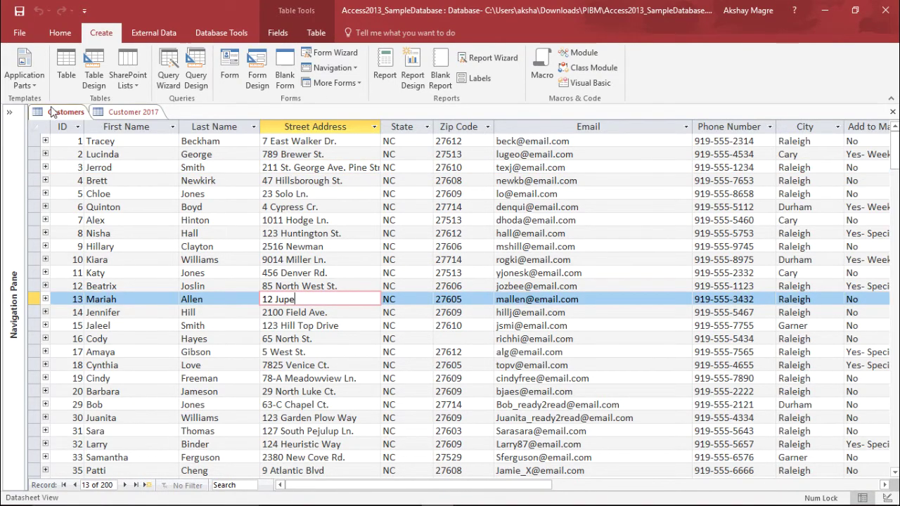
{"action": "left_click", "coordinate": [124, 114]}
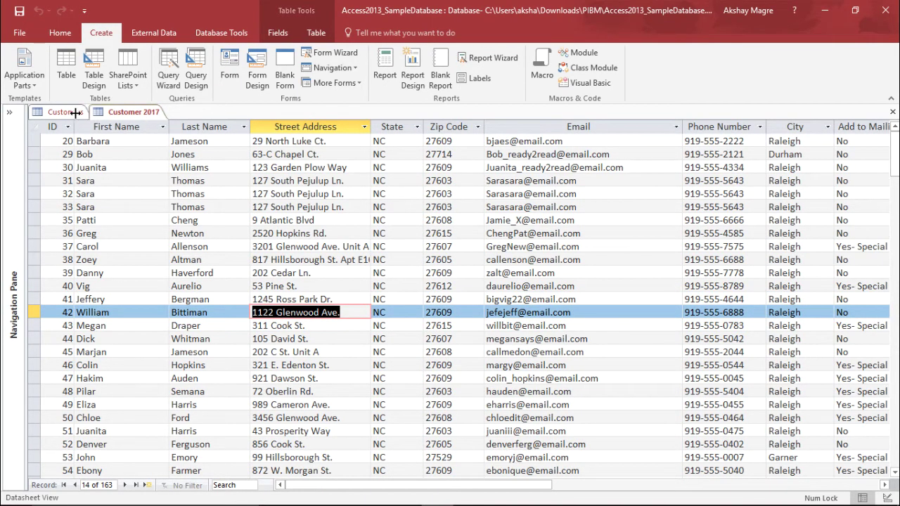
{"action": "left_click", "coordinate": [42, 112]}
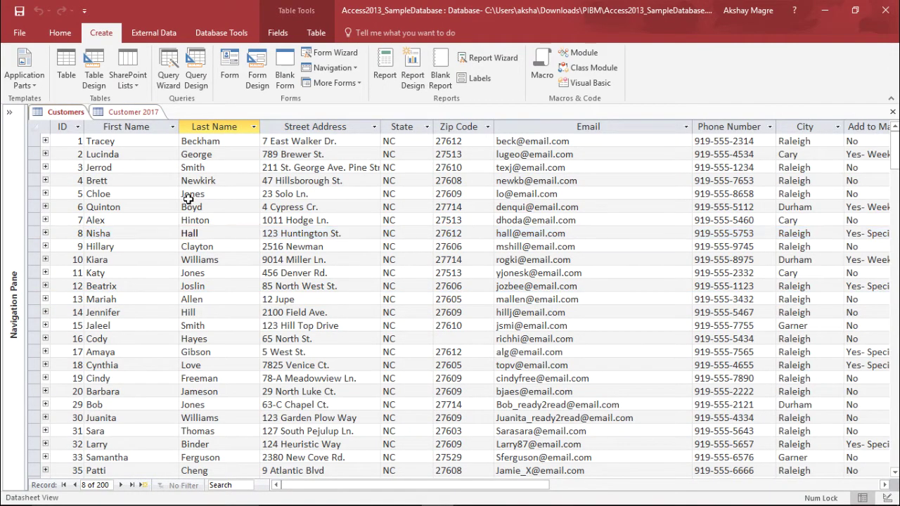
{"action": "left_click", "coordinate": [166, 169]}
{"action": "left_click", "coordinate": [186, 233]}
{"action": "left_click", "coordinate": [189, 300]}
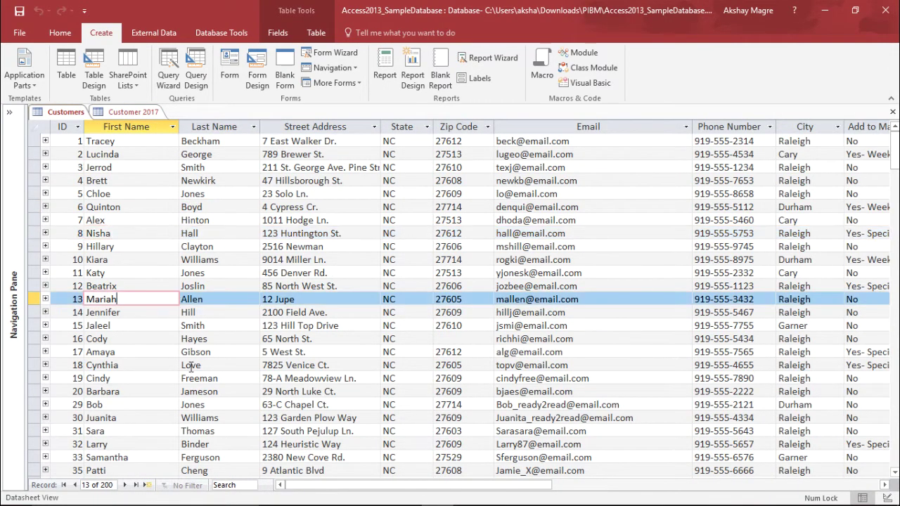
{"action": "left_click", "coordinate": [204, 365]}
Step: Check Juanita's Customers record against Customer 2017, ending on the Customer 2017 table
{"action": "left_click", "coordinate": [305, 417]}
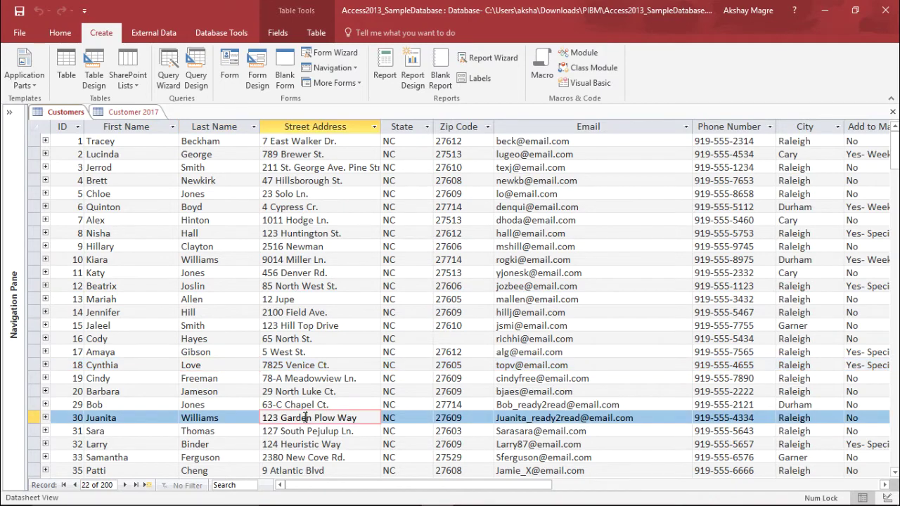
{"action": "left_click", "coordinate": [135, 112]}
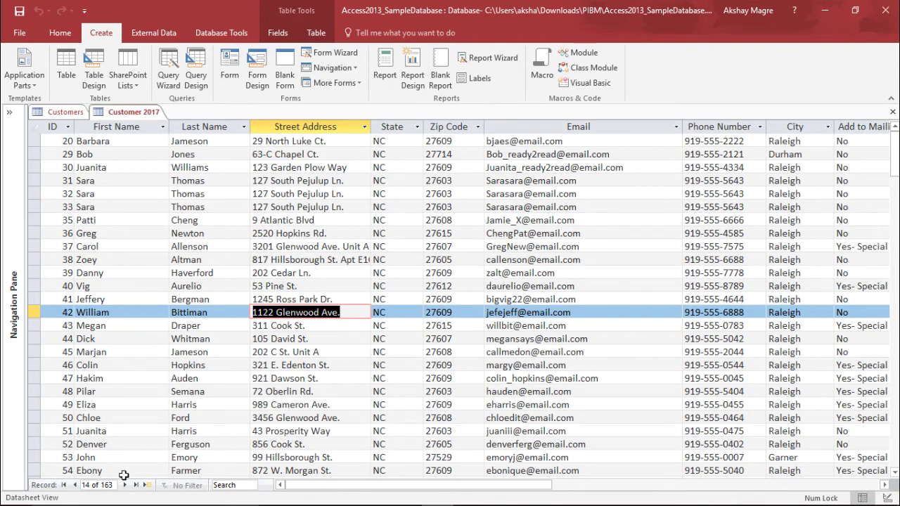
{"action": "left_click", "coordinate": [69, 112]}
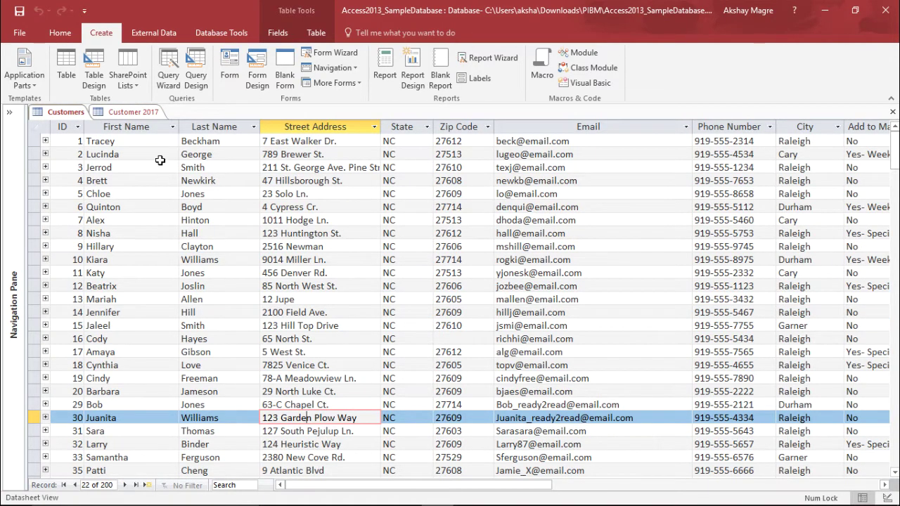
{"action": "left_click", "coordinate": [153, 112]}
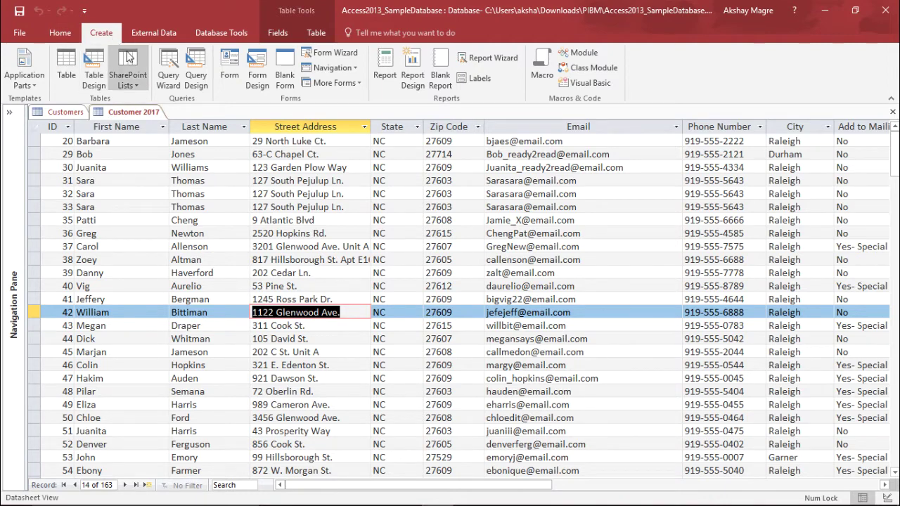
Step: Launch the Find Unmatched Query Wizard from Query Wizard
{"action": "left_click", "coordinate": [173, 82]}
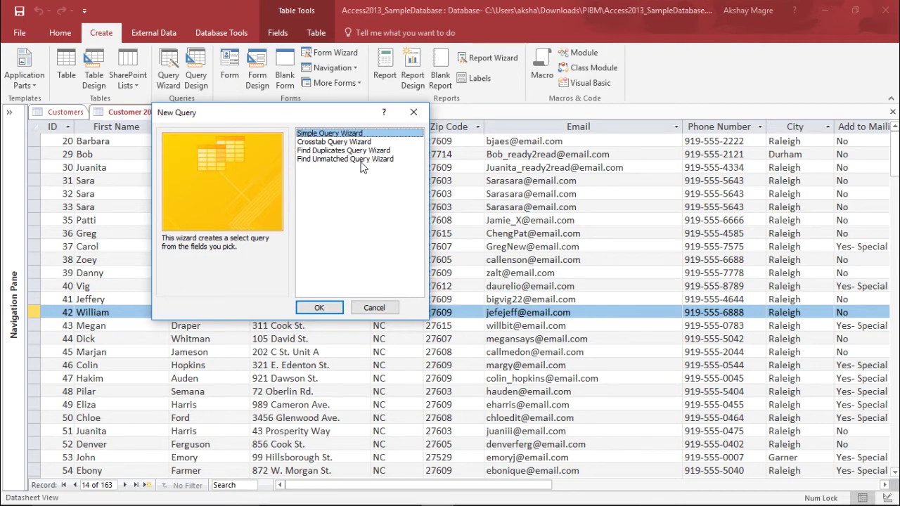
{"action": "left_click", "coordinate": [361, 161]}
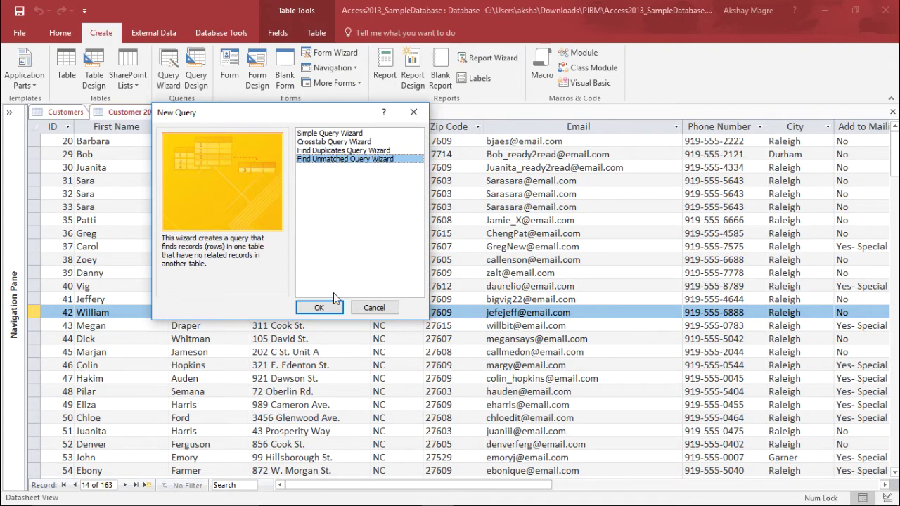
{"action": "left_click", "coordinate": [319, 308]}
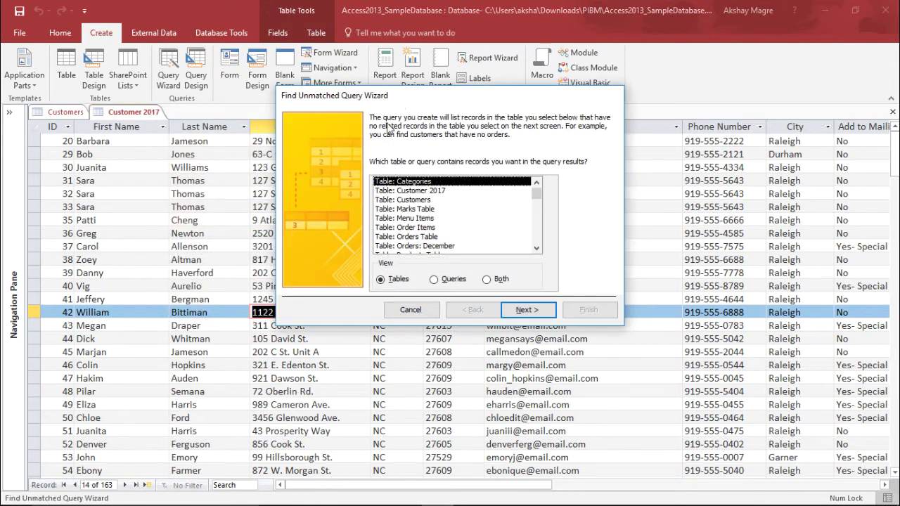
{"action": "left_click_drag", "start_coordinate": [401, 98], "coordinate": [350, 151]}
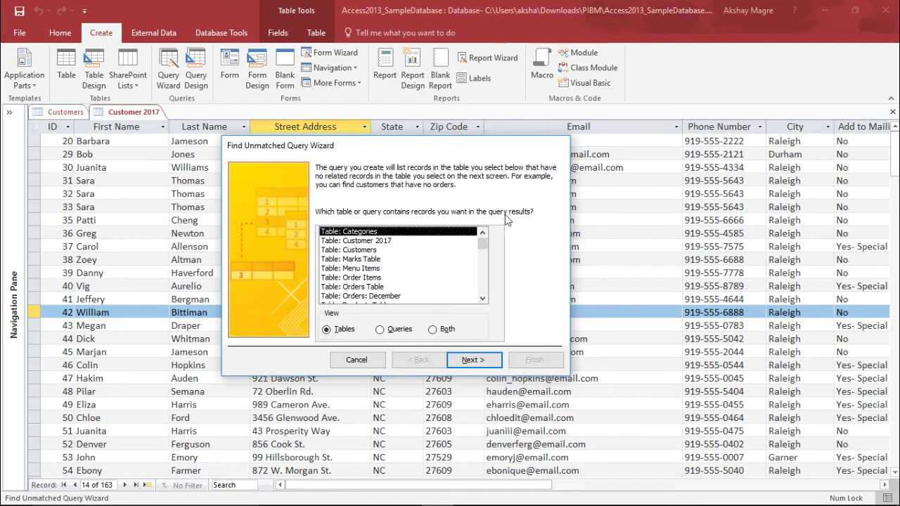
Step: Select Customers as the table to list and Customer 2017 as the related table
{"action": "left_click", "coordinate": [369, 250]}
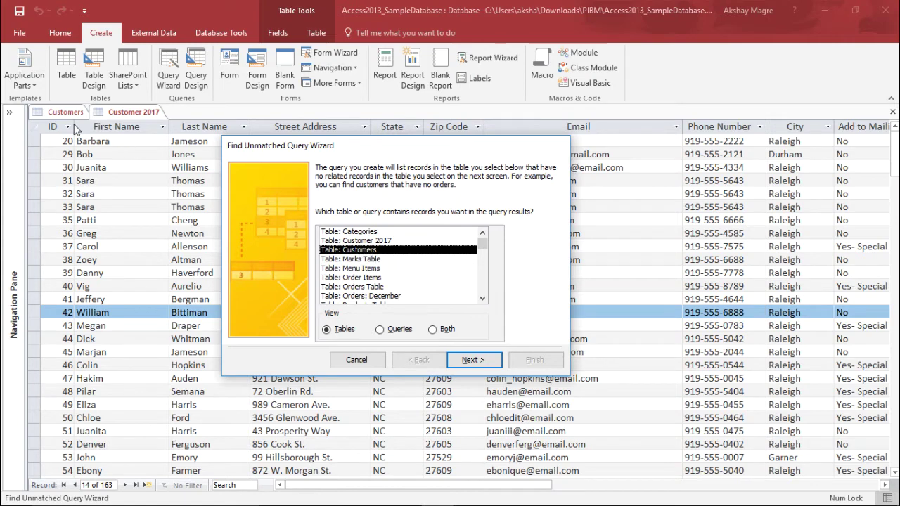
{"action": "left_click", "coordinate": [471, 360]}
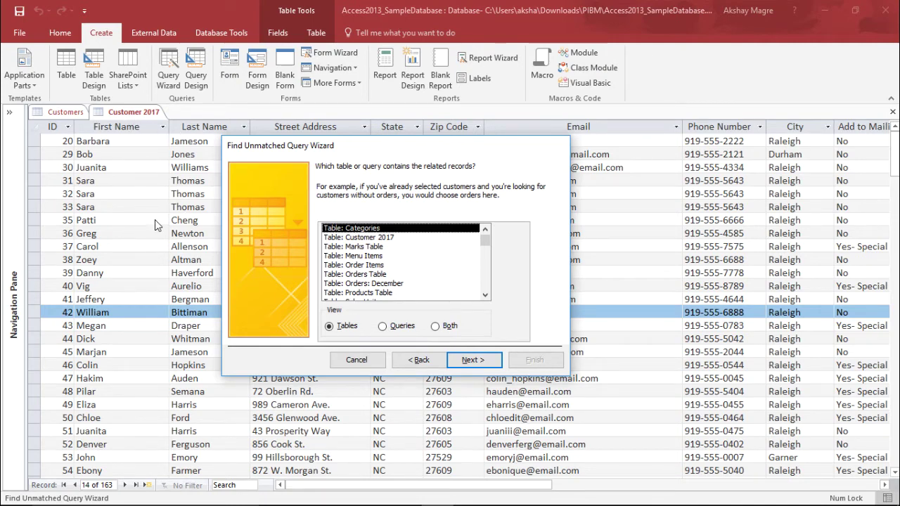
{"action": "left_click", "coordinate": [380, 239]}
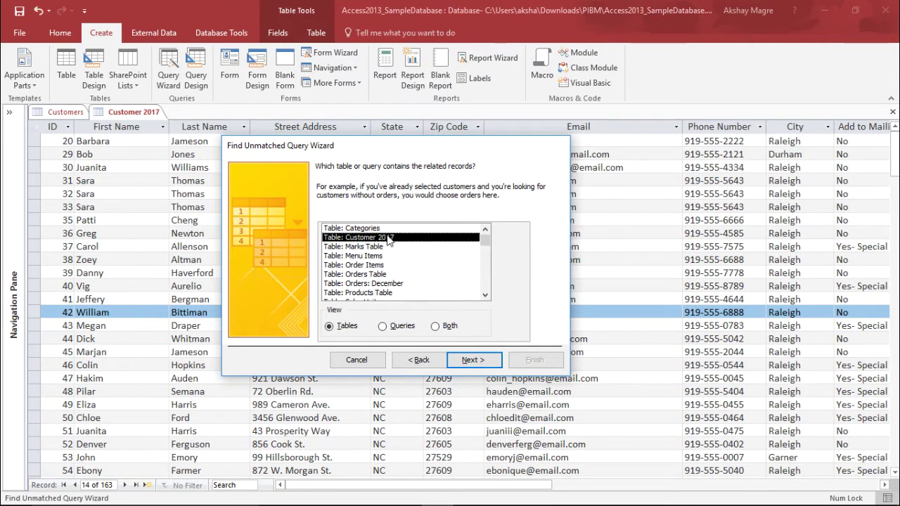
{"action": "left_click", "coordinate": [487, 366]}
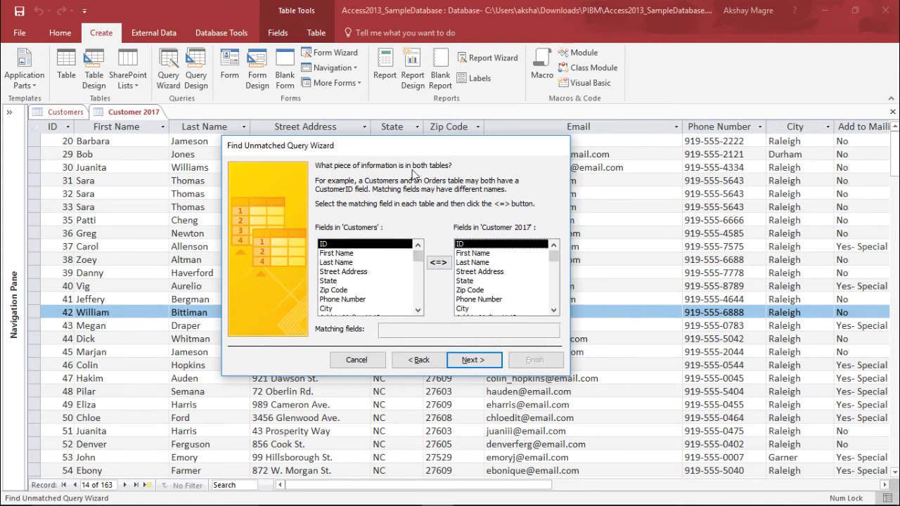
Step: Match the Customers and Customer 2017 tables on their First Name fields
{"action": "left_click", "coordinate": [359, 254]}
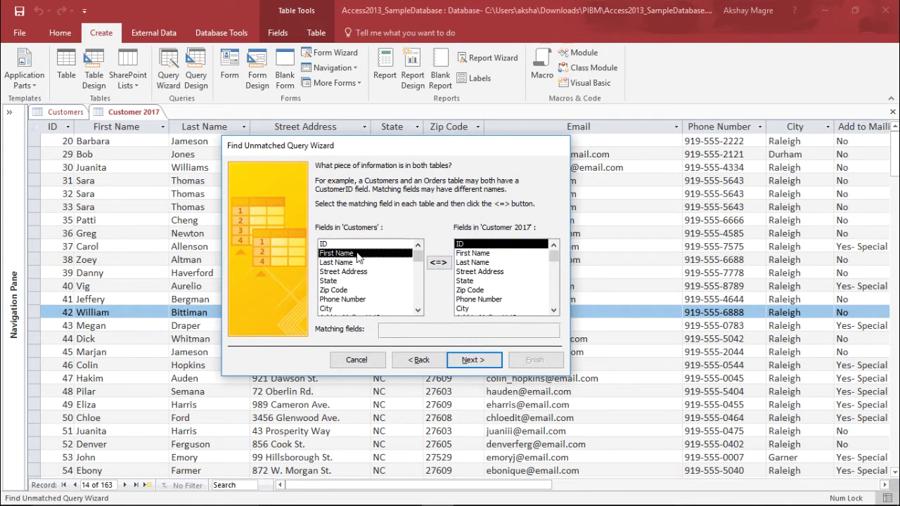
{"action": "left_click", "coordinate": [461, 254]}
{"action": "left_click", "coordinate": [438, 263]}
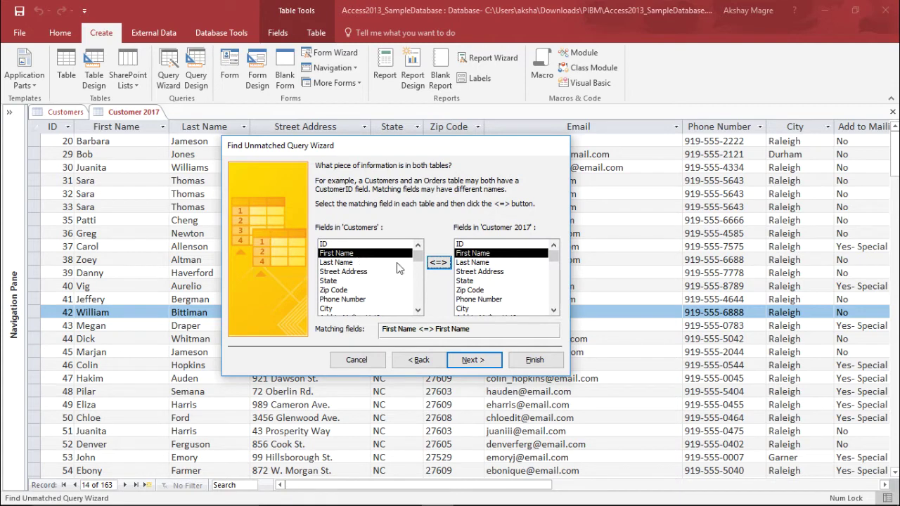
{"action": "left_click", "coordinate": [490, 364]}
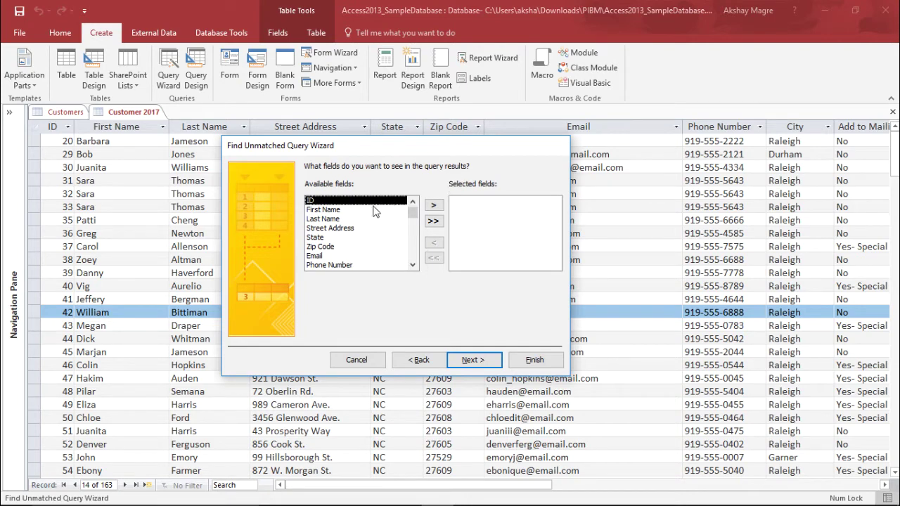
Step: Add ID, First Name, Last Name and City as the result fields
{"action": "left_click", "coordinate": [431, 206]}
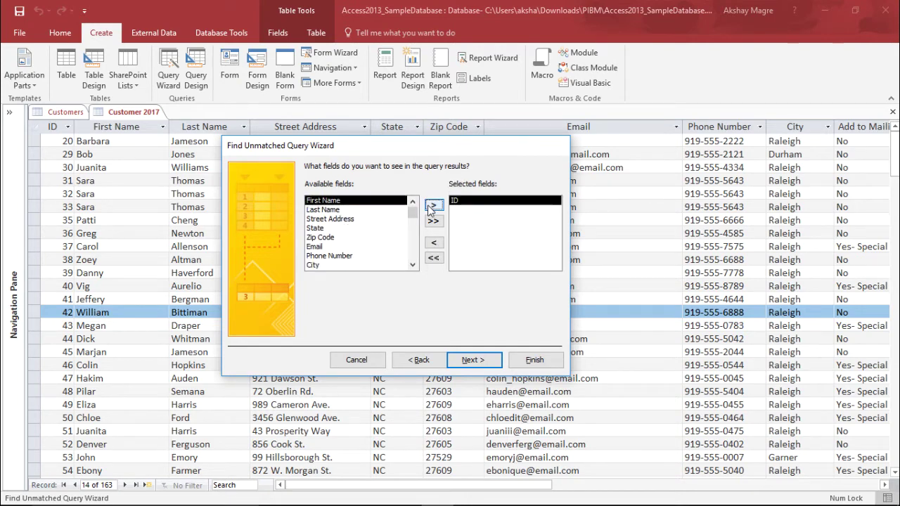
{"action": "left_click", "coordinate": [432, 206]}
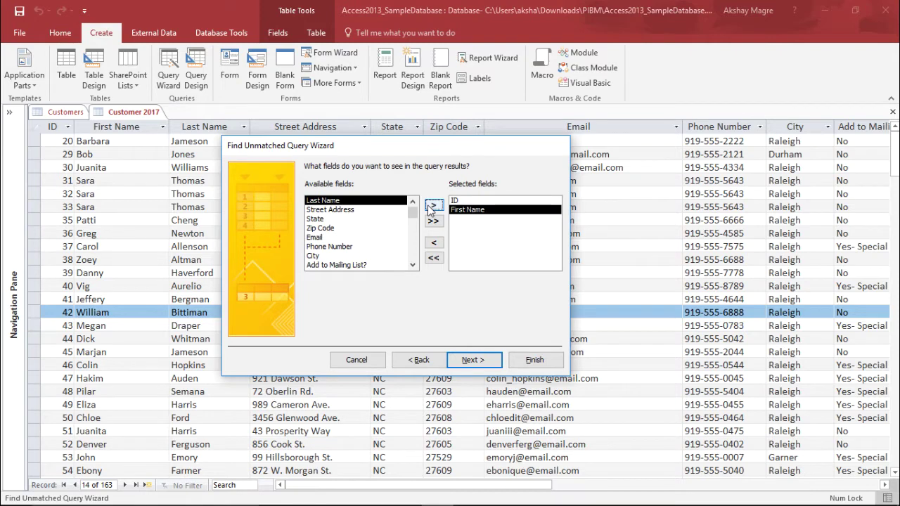
{"action": "left_click", "coordinate": [431, 206]}
{"action": "left_click", "coordinate": [324, 247]}
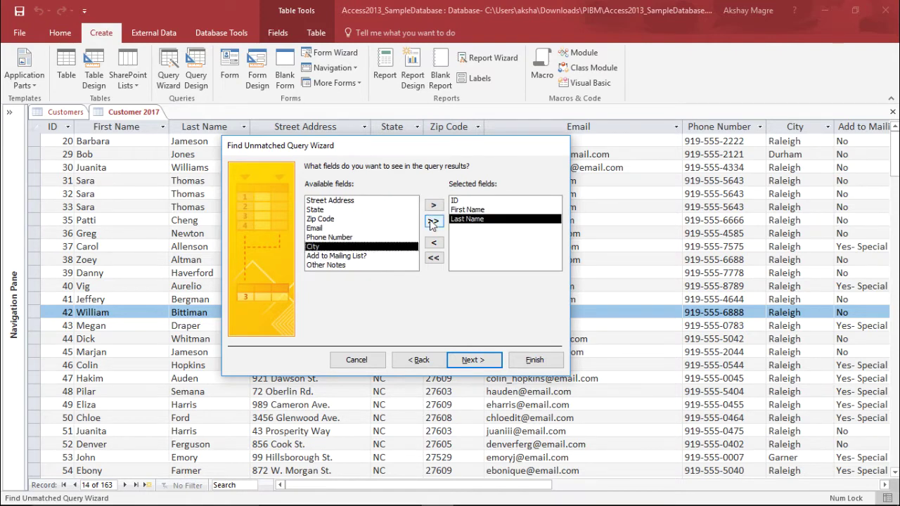
{"action": "left_click", "coordinate": [433, 204]}
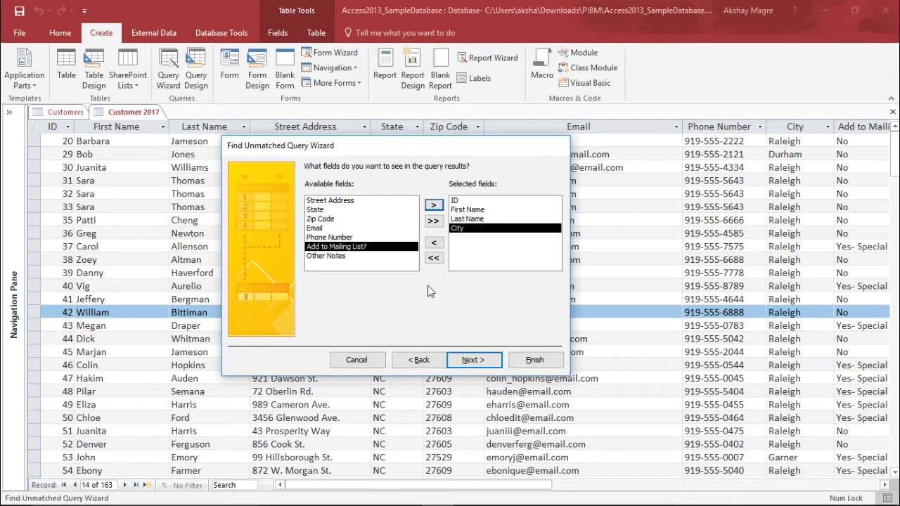
{"action": "left_click", "coordinate": [483, 360]}
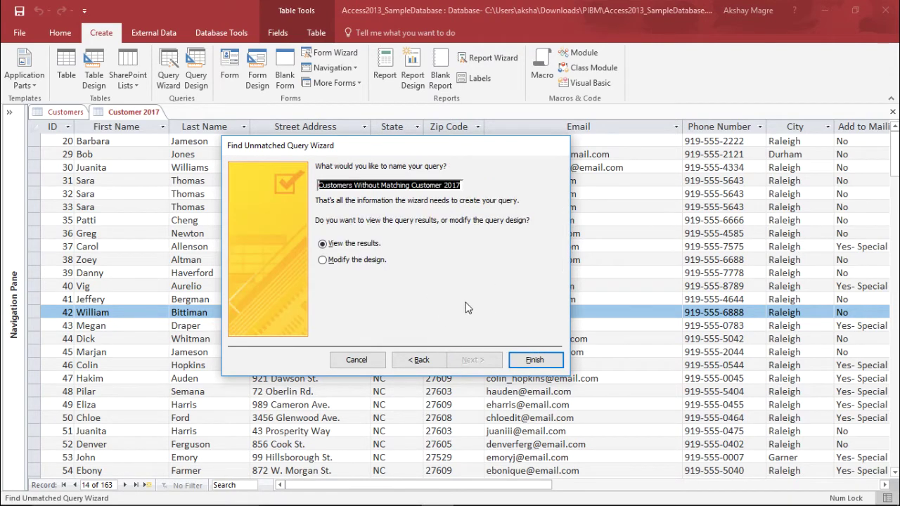
Step: Rename the query 'Unmatching Customer 2017' and finish, viewing its 37 unmatched records
{"action": "left_click", "coordinate": [460, 185]}
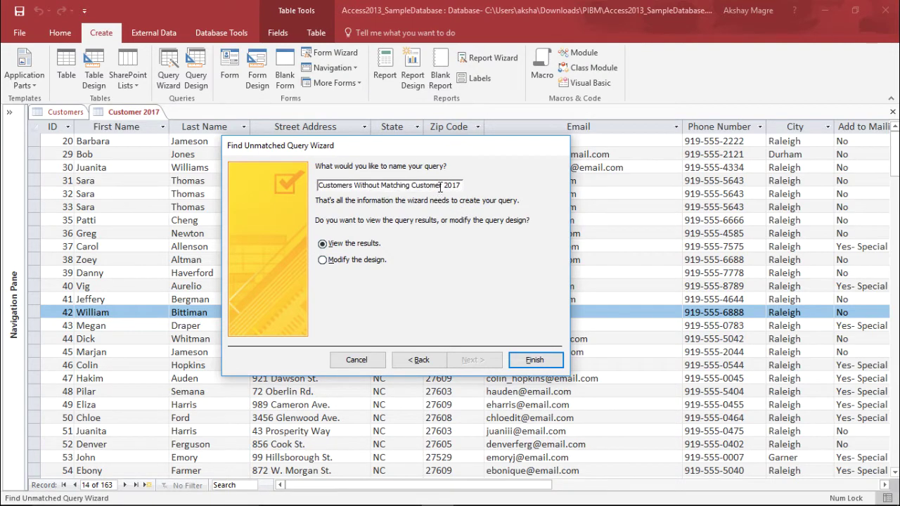
{"action": "left_click_drag", "start_coordinate": [351, 184], "coordinate": [304, 186]}
{"action": "key", "text": "Delete"}
{"action": "key", "text": "Delete"}
{"action": "key", "text": "Delete"}
{"action": "key", "text": "Delete"}
{"action": "key", "text": "Delete"}
{"action": "key", "text": "Delete"}
{"action": "key", "text": "Delete"}
{"action": "key", "text": "Delete"}
{"action": "key", "text": "Delete"}
{"action": "key", "text": "Delete"}
{"action": "key", "text": "Delete"}
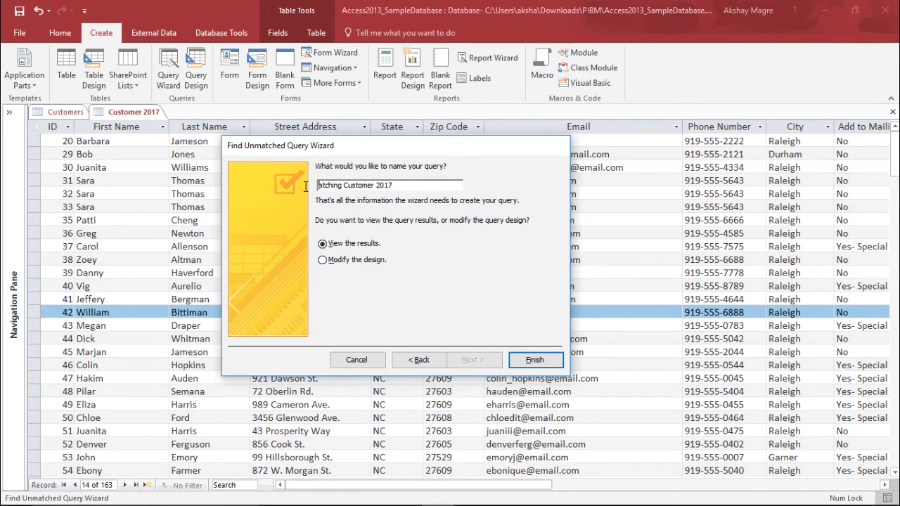
{"action": "type", "text": "Unm"}
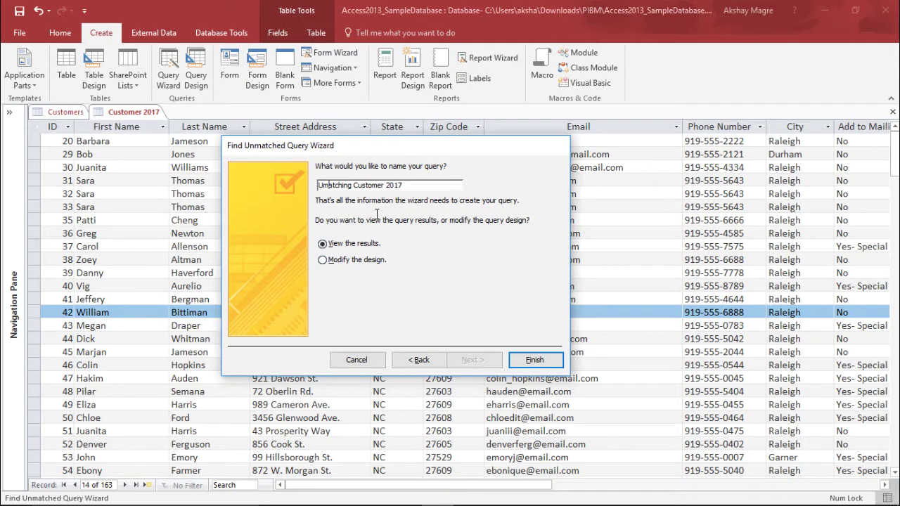
{"action": "key", "text": "BackSpace"}
{"action": "key", "text": "BackSpace"}
{"action": "type", "text": "nm"}
{"action": "key", "text": "BackSpace"}
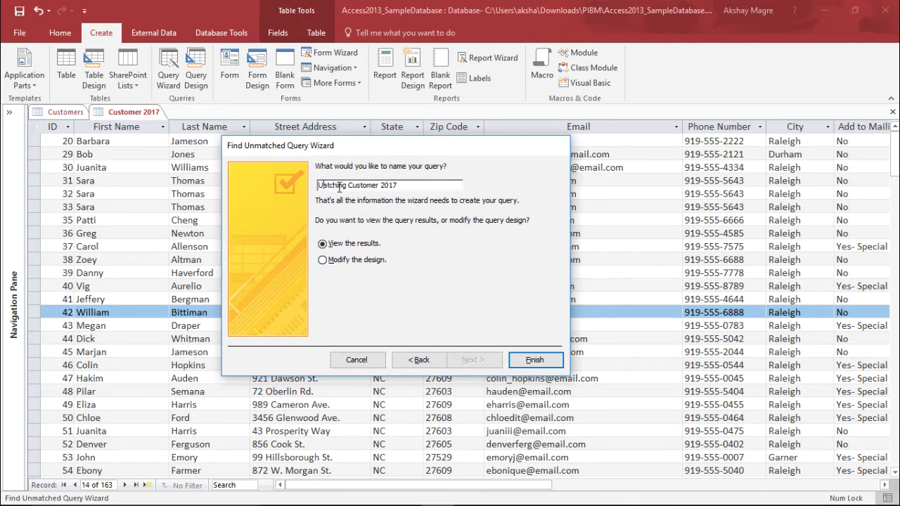
{"action": "type", "text": "nm"}
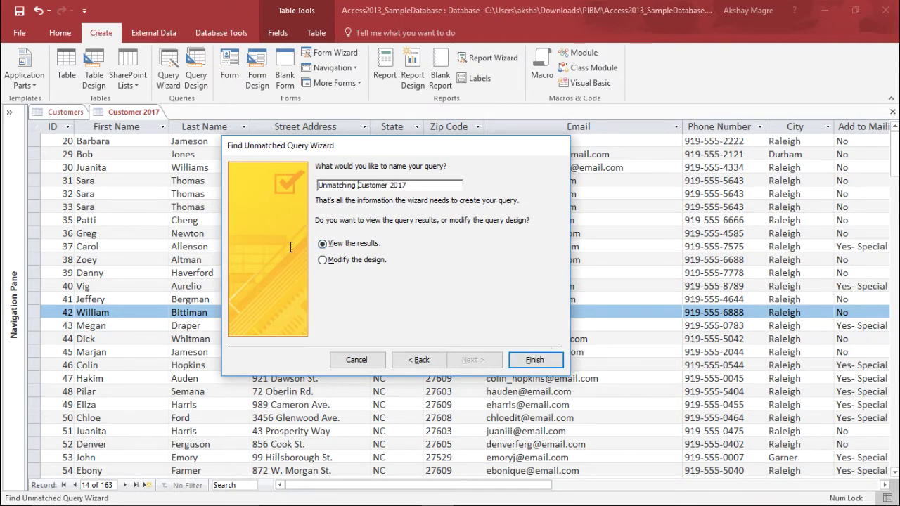
{"action": "left_click", "coordinate": [534, 359]}
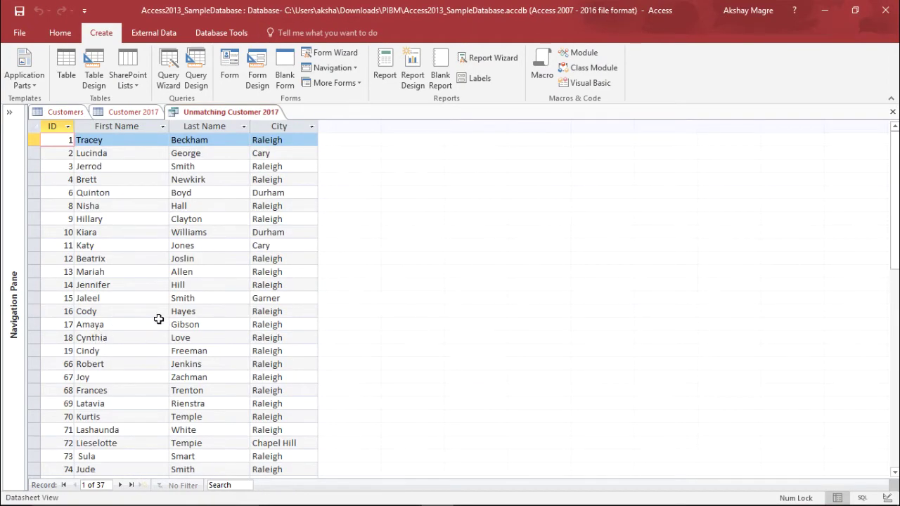
Step: Review Kurtis, Hill, Hayes and Gibson in the unmatched results, then return to Customer 2017
{"action": "left_click", "coordinate": [136, 416]}
{"action": "scroll", "coordinate": [137, 417], "scroll_direction": "down", "scroll_amount": 6}
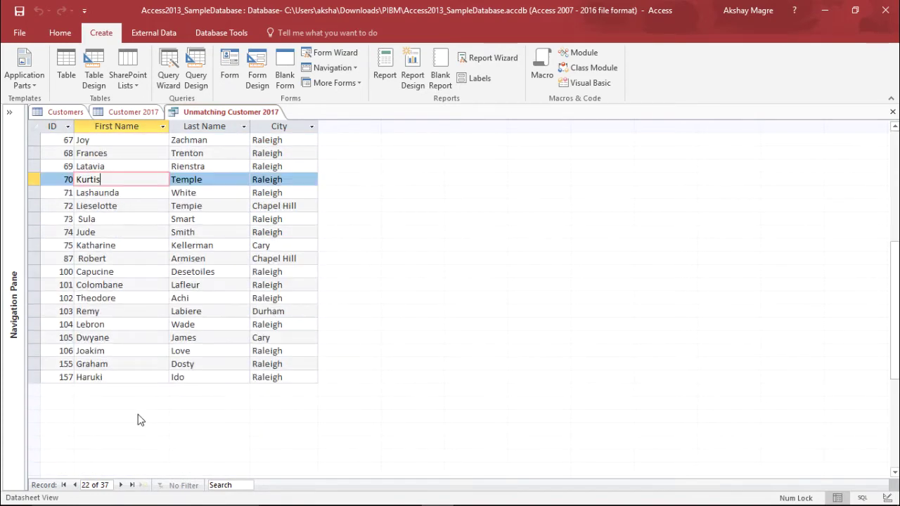
{"action": "scroll", "coordinate": [138, 420], "scroll_direction": "up", "scroll_amount": 5}
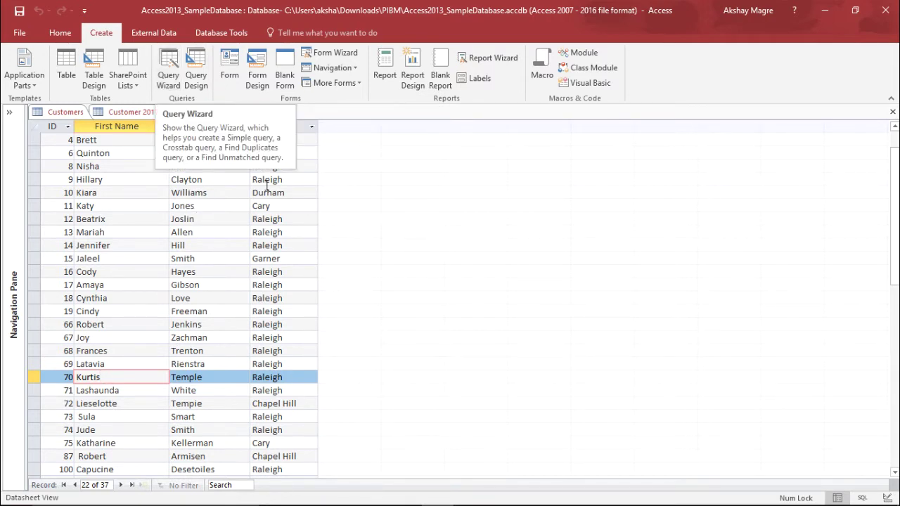
{"action": "left_click", "coordinate": [117, 167]}
{"action": "left_click_drag", "start_coordinate": [166, 274], "coordinate": [177, 284]}
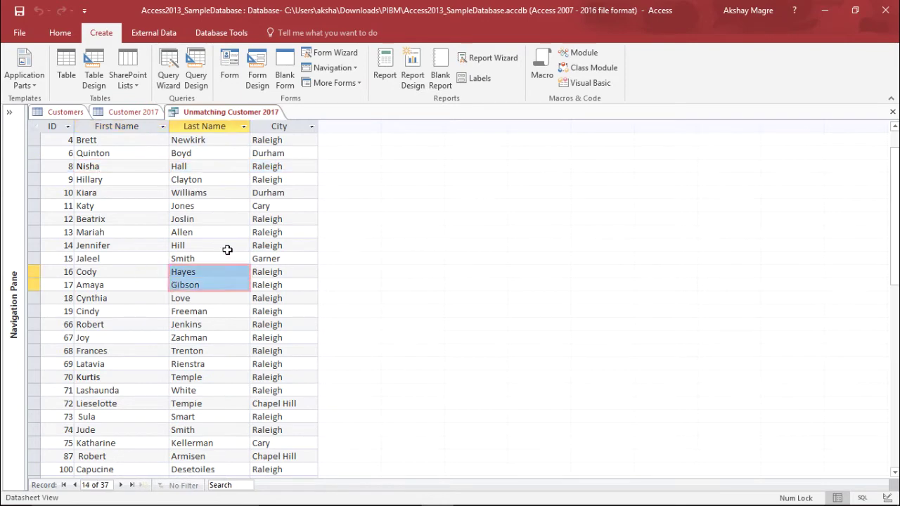
{"action": "left_click", "coordinate": [171, 245]}
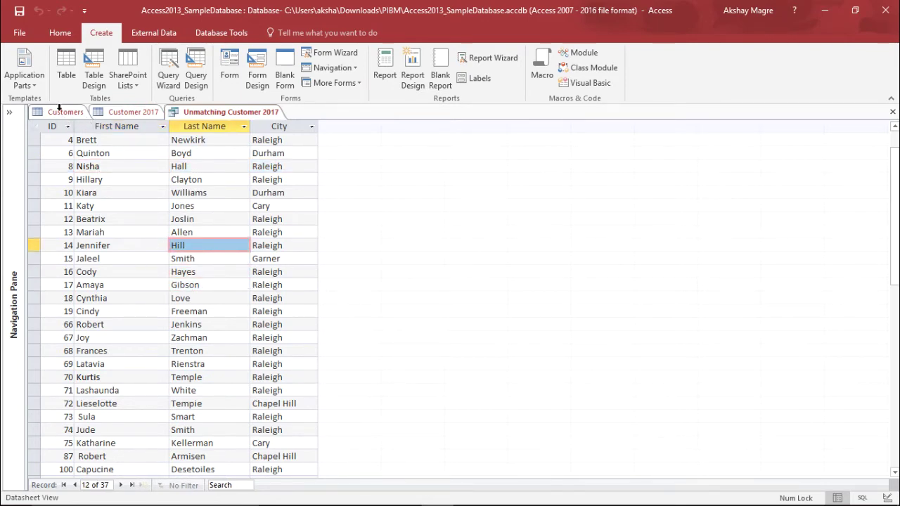
{"action": "left_click", "coordinate": [131, 114]}
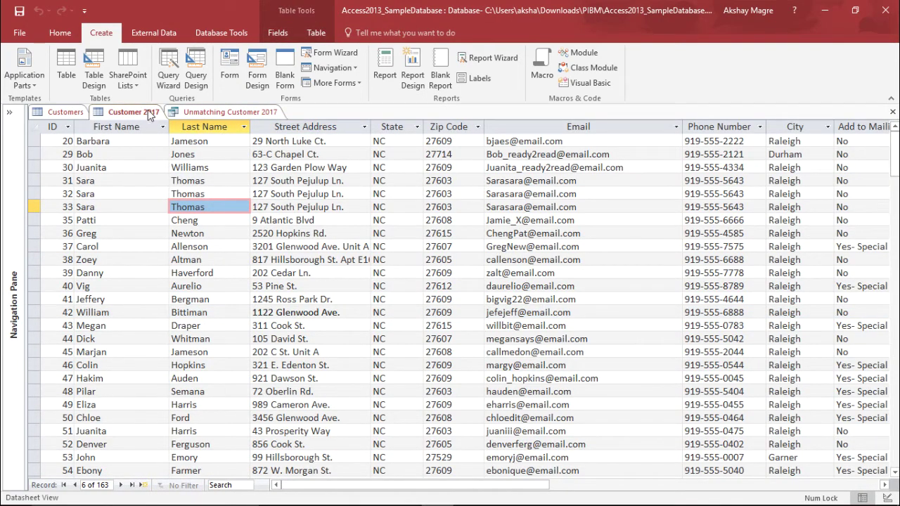
Step: Compare the repeated Sara records 31, 32 and 33 in Customer 2017
{"action": "left_click", "coordinate": [150, 114]}
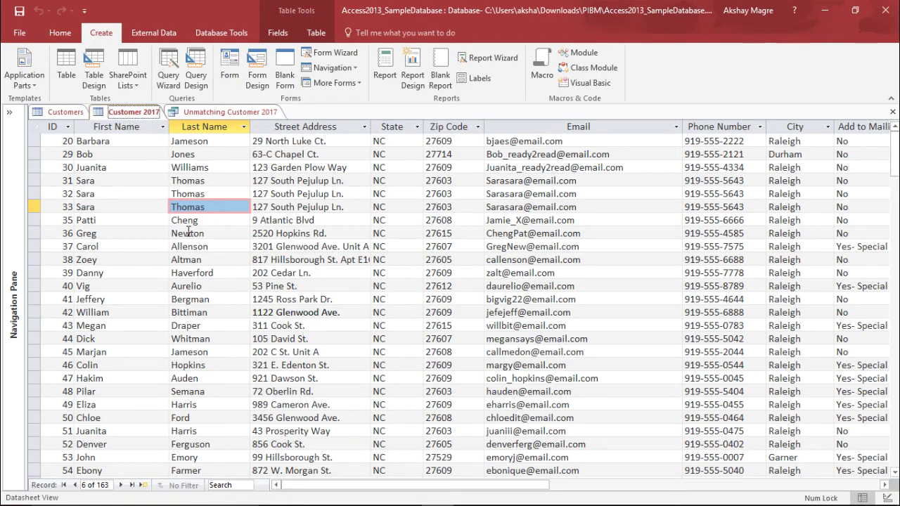
{"action": "left_click", "coordinate": [374, 206], "text": "shift"}
{"action": "left_click", "coordinate": [100, 206]}
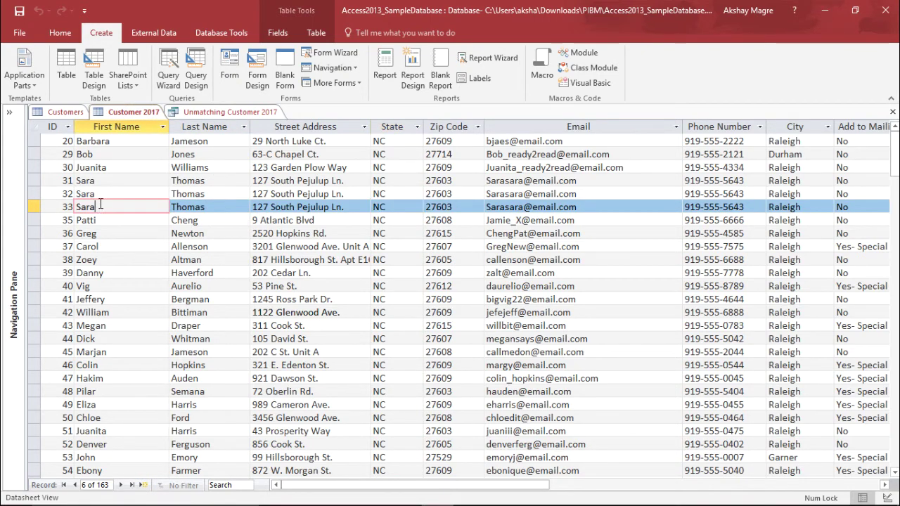
{"action": "left_click", "coordinate": [101, 193]}
{"action": "left_click", "coordinate": [105, 180]}
{"action": "left_click", "coordinate": [223, 206]}
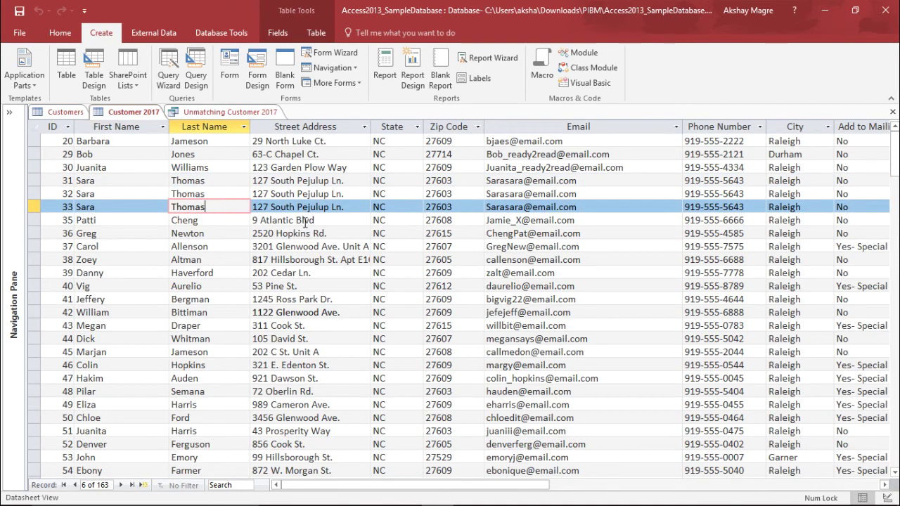
{"action": "left_click", "coordinate": [303, 208]}
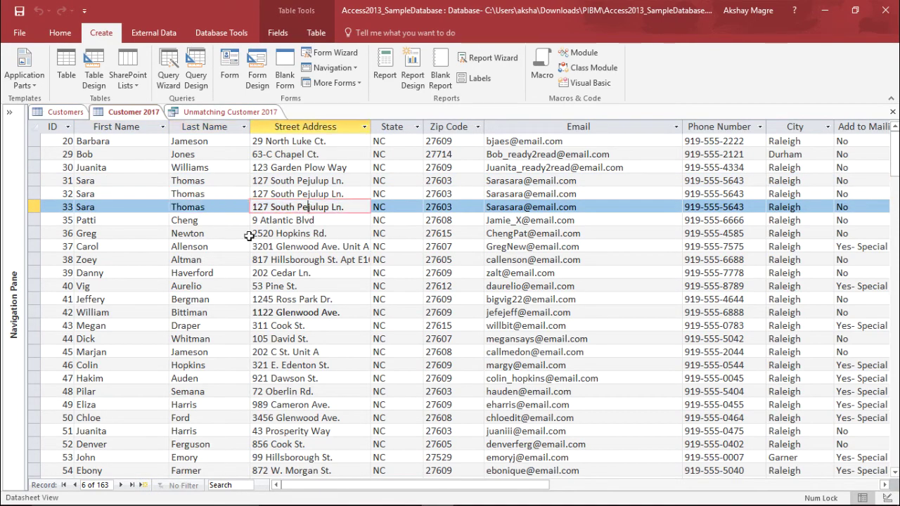
Step: Check Carol's record 37, then bring up the New Query wizard choices
{"action": "left_click", "coordinate": [157, 247]}
{"action": "scroll", "coordinate": [261, 285], "scroll_direction": "down", "scroll_amount": 5}
{"action": "scroll", "coordinate": [256, 278], "scroll_direction": "down", "scroll_amount": 5}
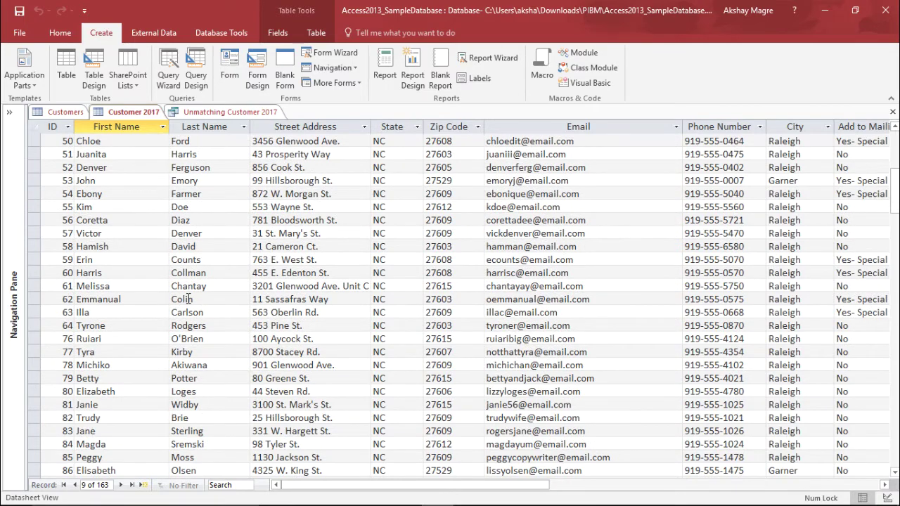
{"action": "scroll", "coordinate": [193, 290], "scroll_direction": "up", "scroll_amount": 13}
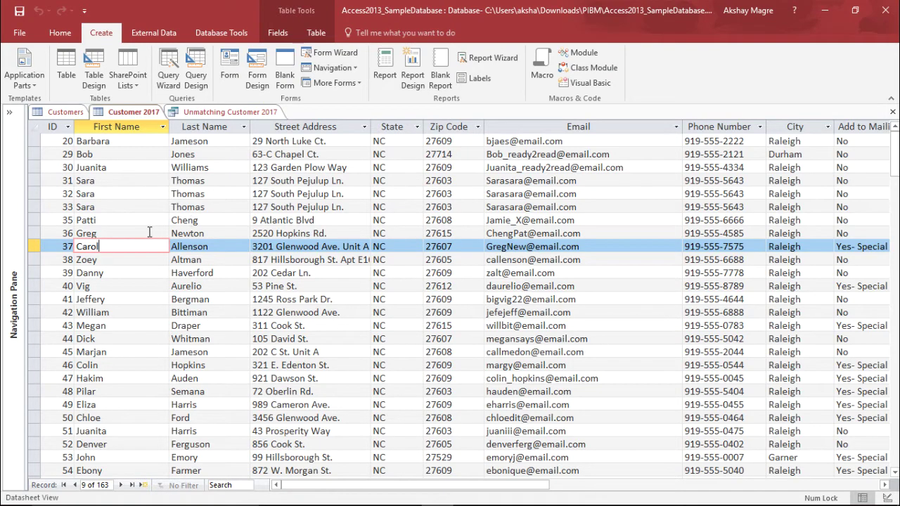
{"action": "left_click", "coordinate": [167, 75]}
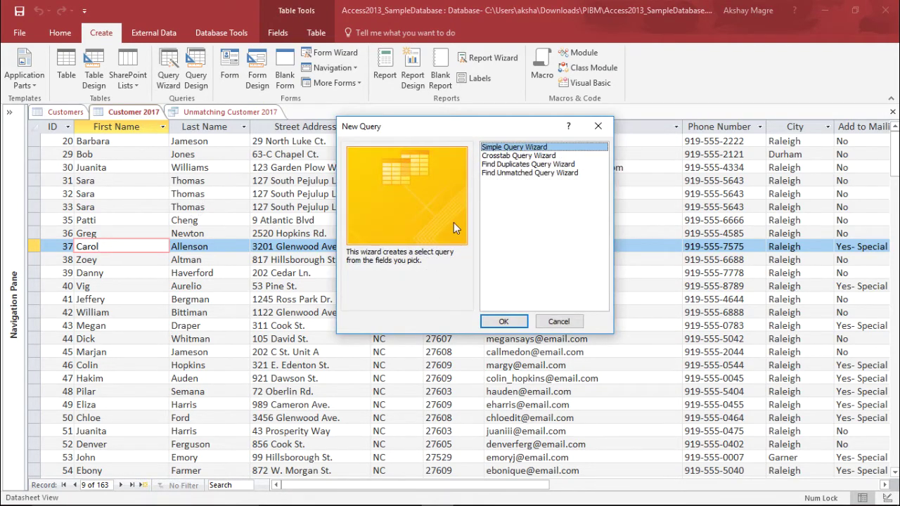
Step: Start the Find Duplicates Query Wizard on the Customer 2017 table
{"action": "left_click", "coordinate": [518, 165]}
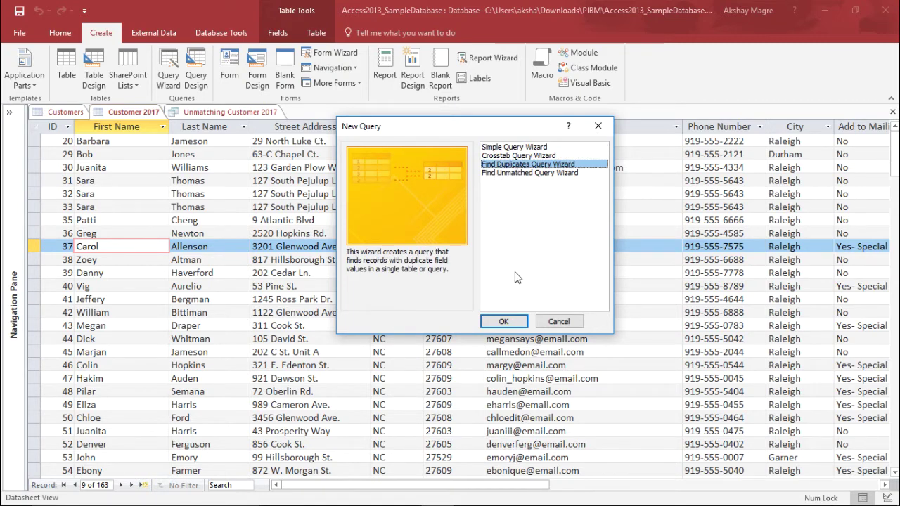
{"action": "left_click", "coordinate": [501, 323]}
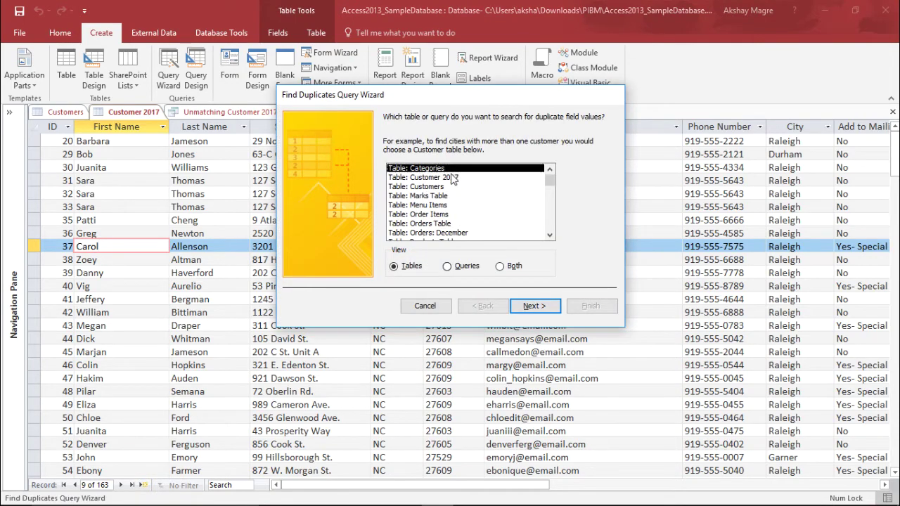
{"action": "left_click", "coordinate": [452, 178]}
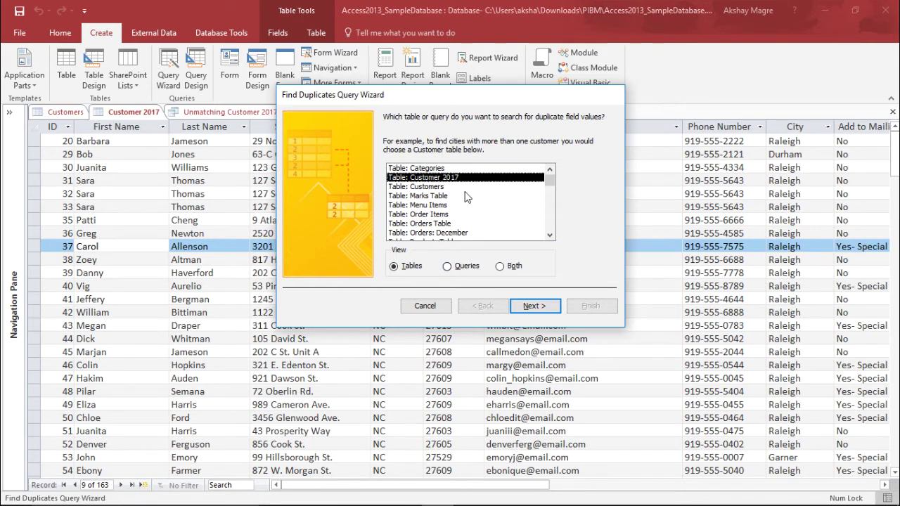
{"action": "left_click", "coordinate": [540, 306]}
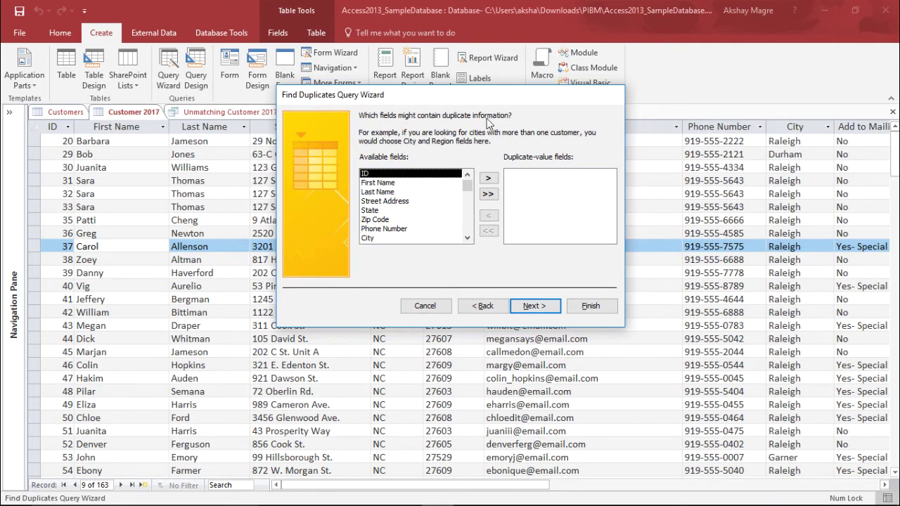
Step: Set First Name as the duplicate-value field
{"action": "left_click", "coordinate": [385, 183]}
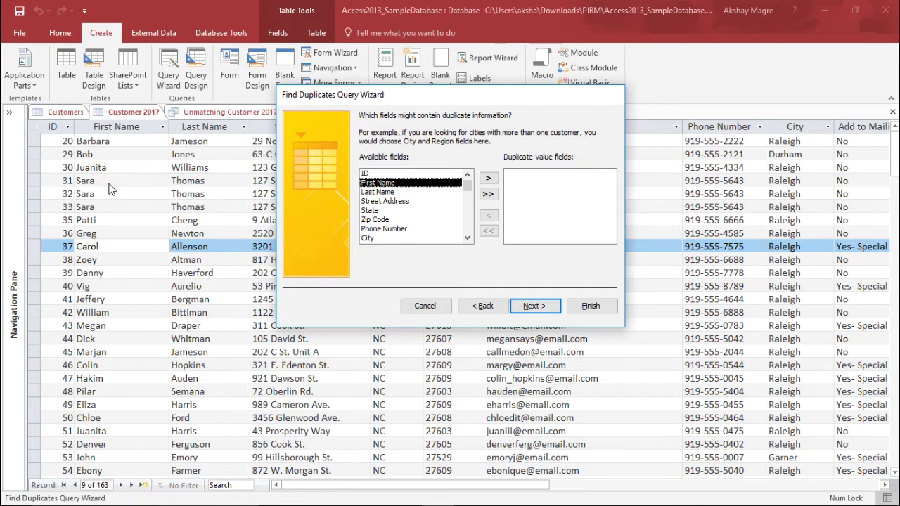
{"action": "left_click", "coordinate": [488, 178]}
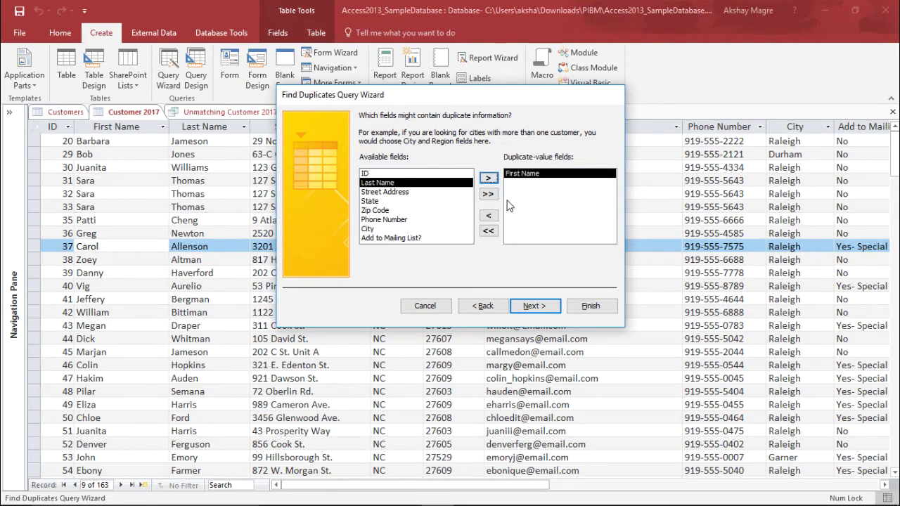
{"action": "left_click", "coordinate": [533, 307]}
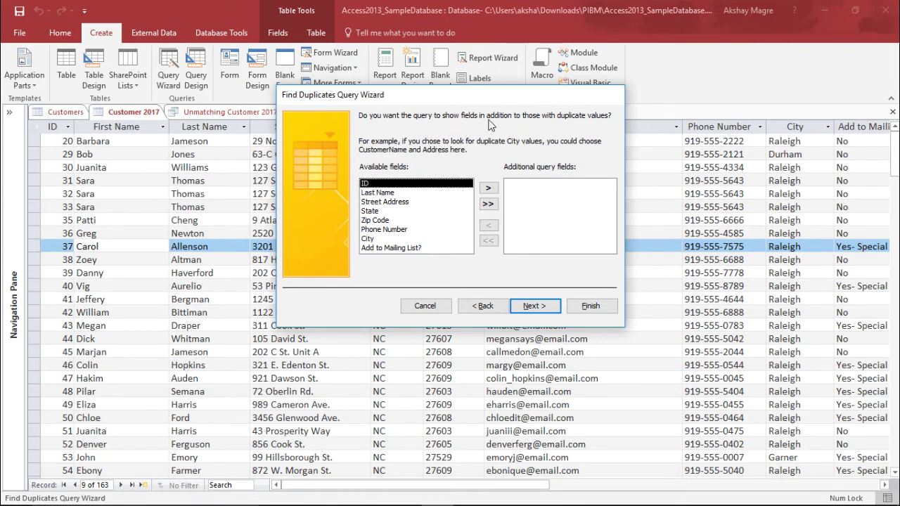
Step: Add ID, Last Name and City as additional fields to show
{"action": "left_click", "coordinate": [489, 190]}
{"action": "left_click", "coordinate": [489, 190]}
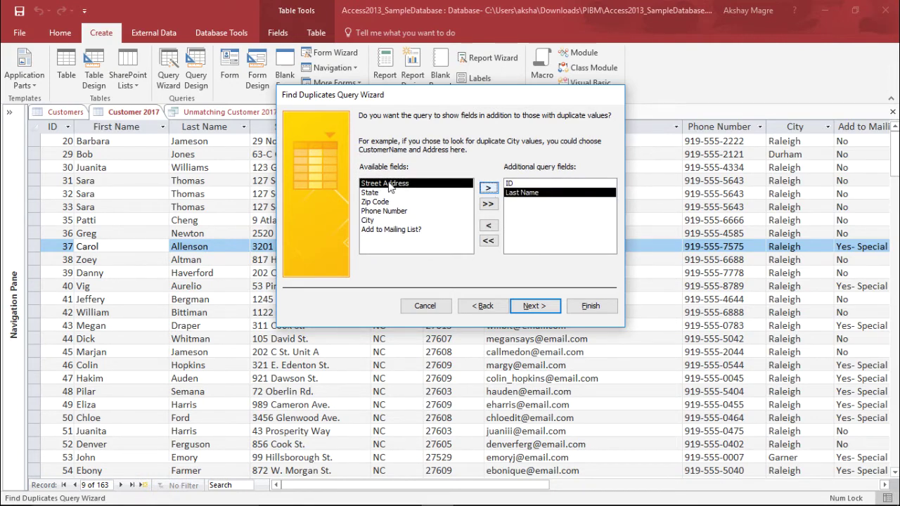
{"action": "left_click", "coordinate": [384, 221]}
{"action": "left_click", "coordinate": [494, 188]}
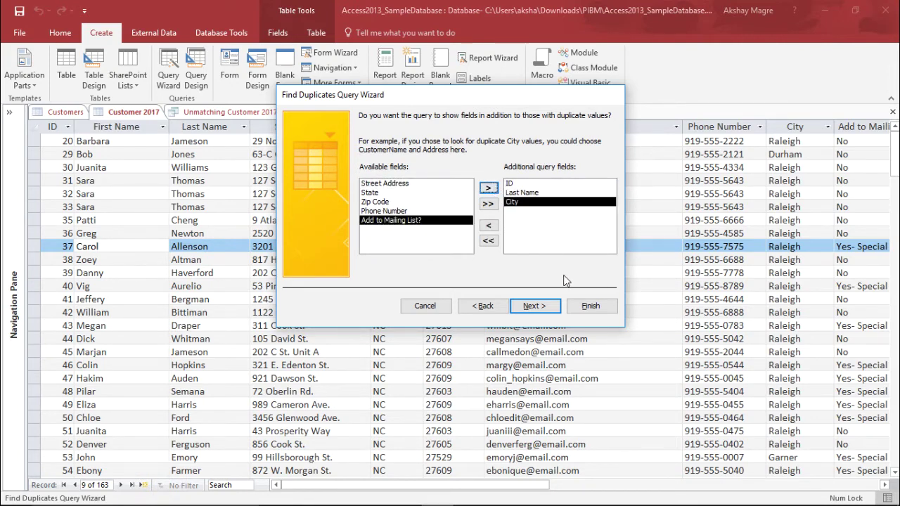
{"action": "left_click", "coordinate": [533, 307]}
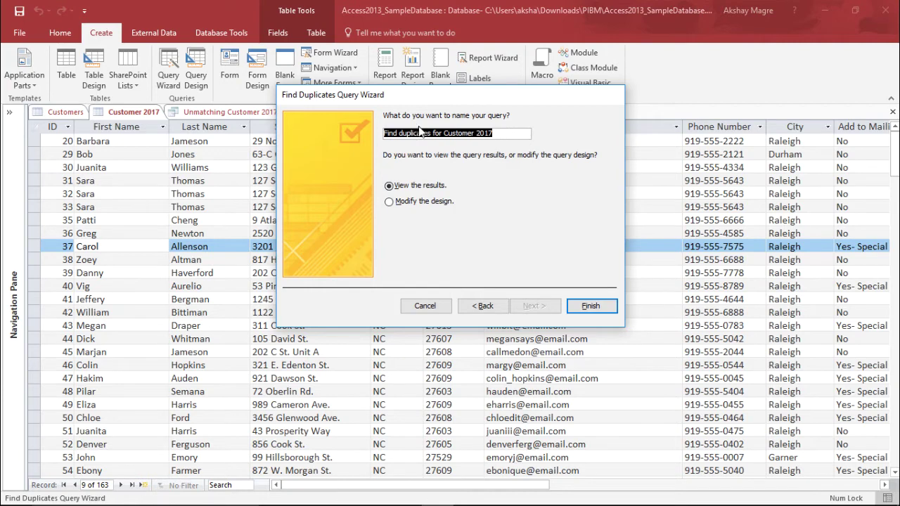
Step: Name the query 'Duplicates for Customer 2017' and finish, viewing its 20 records
{"action": "left_click_drag", "start_coordinate": [399, 133], "coordinate": [358, 128]}
{"action": "key", "text": "Delete"}
{"action": "key", "text": "Delete"}
{"action": "type", "text": "D"}
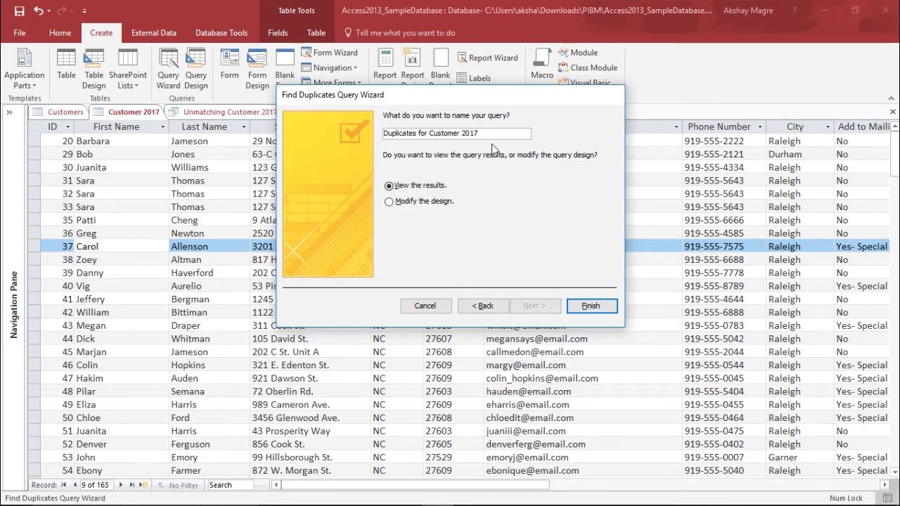
{"action": "left_click", "coordinate": [598, 307]}
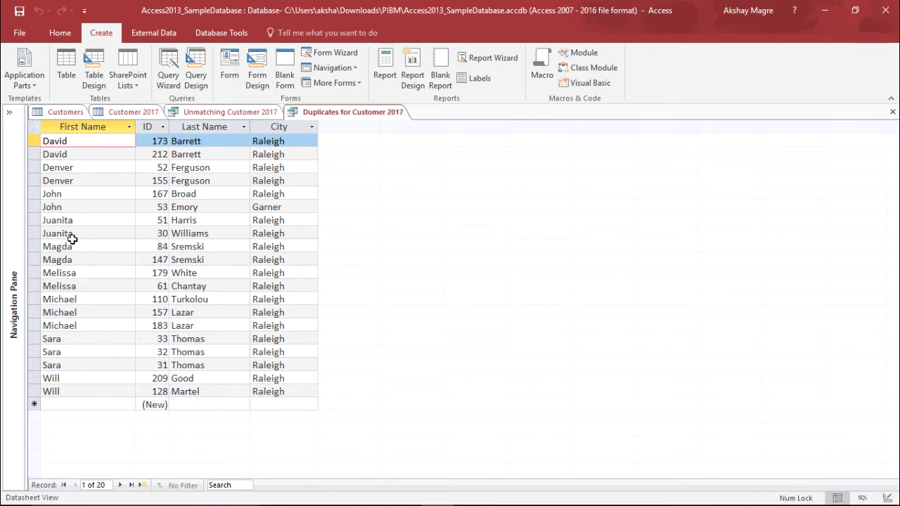
Step: Review the duplicate Denver, John, Juanita, Magda and Melissa rows in the query results
{"action": "left_click", "coordinate": [74, 167]}
{"action": "left_click", "coordinate": [83, 180]}
{"action": "left_click", "coordinate": [82, 207]}
{"action": "left_click", "coordinate": [97, 234]}
{"action": "left_click", "coordinate": [95, 222]}
{"action": "left_click", "coordinate": [99, 248]}
{"action": "left_click", "coordinate": [100, 260]}
{"action": "left_click", "coordinate": [100, 286]}
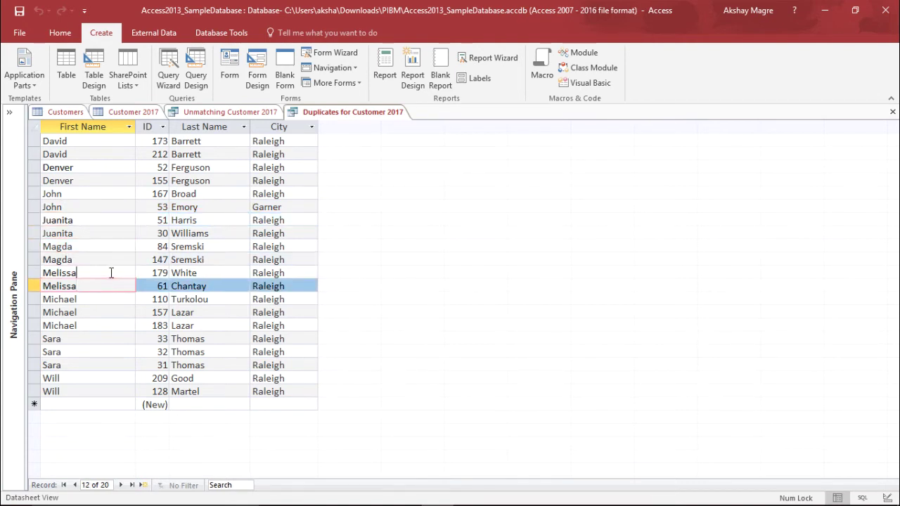
Step: Recheck the David, Denver and Melissa duplicates, then select Sara's record 32 address in Customer 2017
{"action": "left_click", "coordinate": [121, 142]}
{"action": "left_click", "coordinate": [120, 169]}
{"action": "left_click", "coordinate": [118, 180]}
{"action": "left_click", "coordinate": [134, 284]}
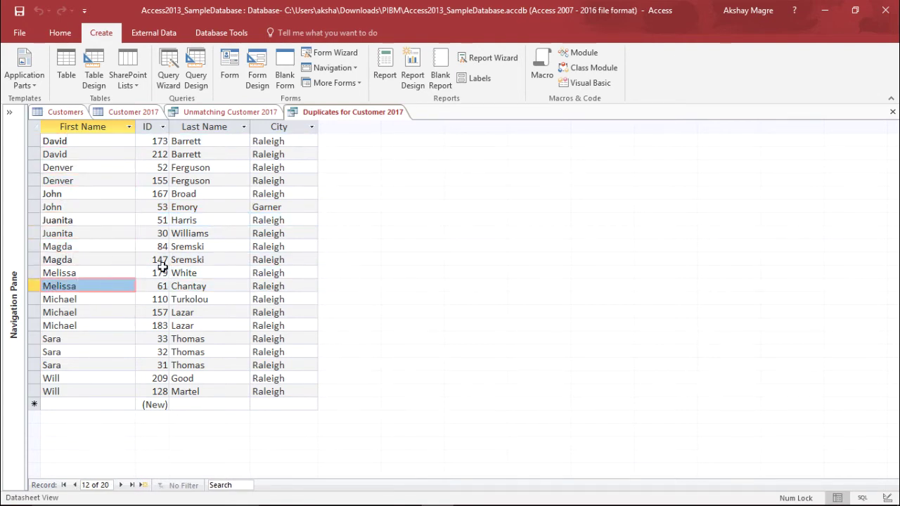
{"action": "left_click", "coordinate": [107, 166]}
{"action": "left_click", "coordinate": [100, 154]}
{"action": "left_click", "coordinate": [102, 142]}
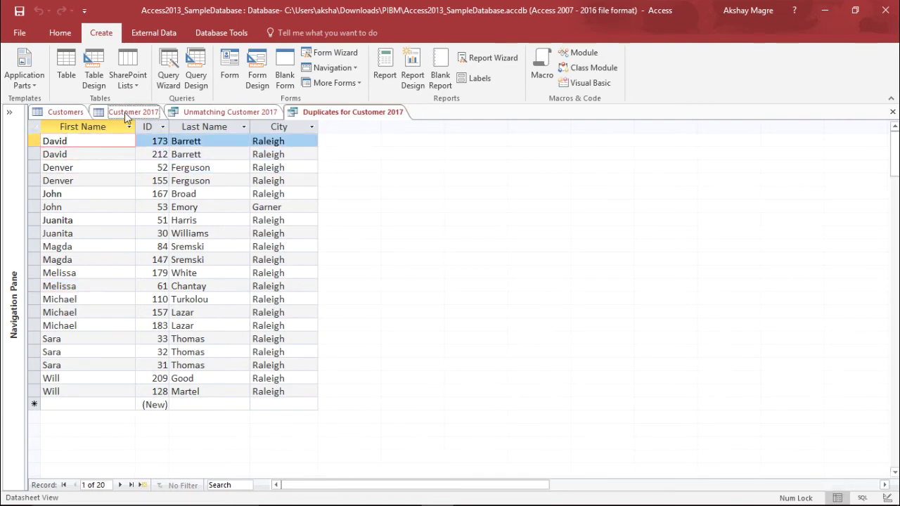
{"action": "left_click", "coordinate": [124, 112]}
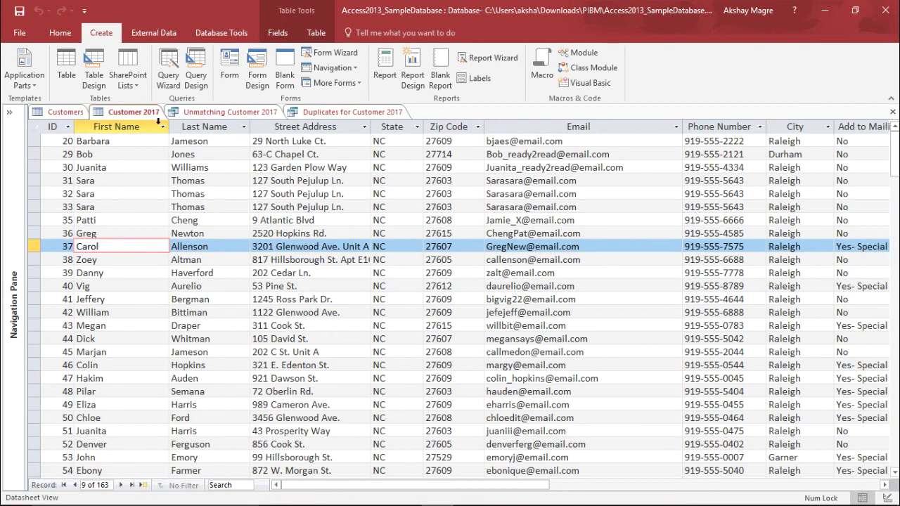
{"action": "left_click", "coordinate": [272, 191]}
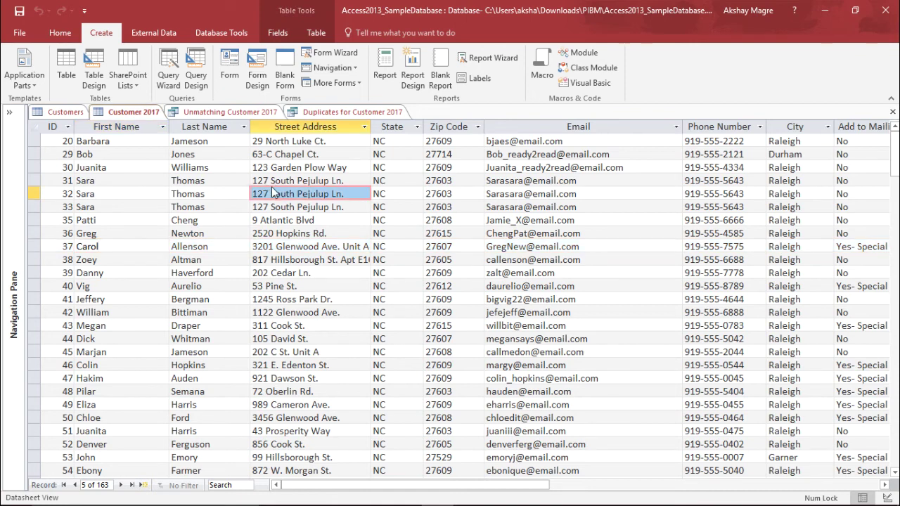